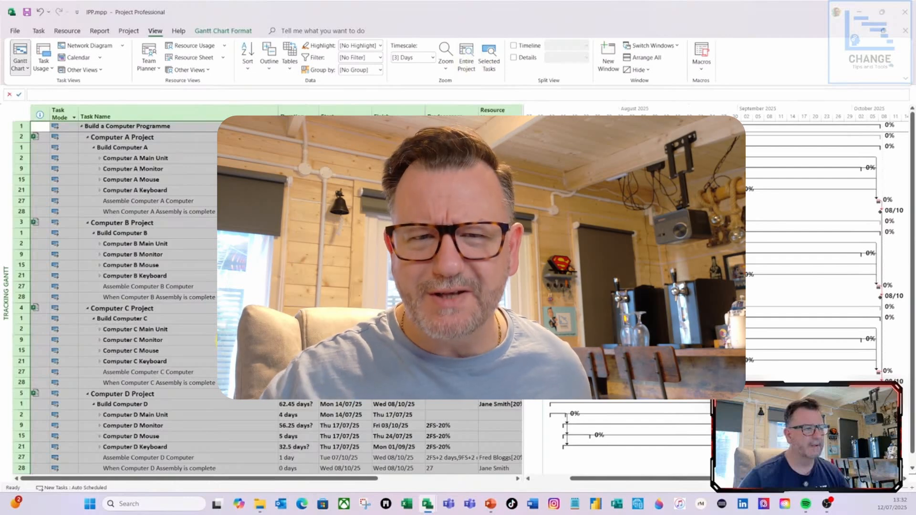
# Step: Collapse the programme outline to show only the four computer project rows and the programme completion milestone under the top summary task
pyautogui.click(234, 340)
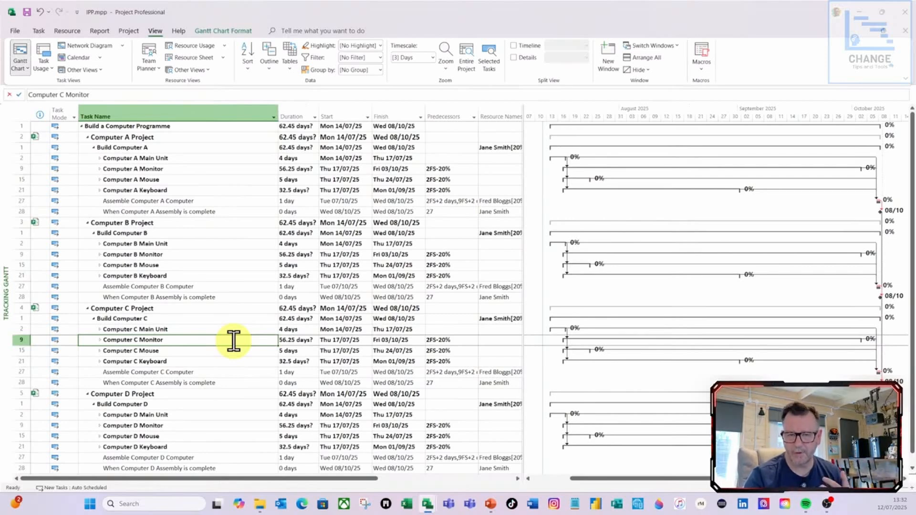
pyautogui.click(267, 69)
pyautogui.click(285, 128)
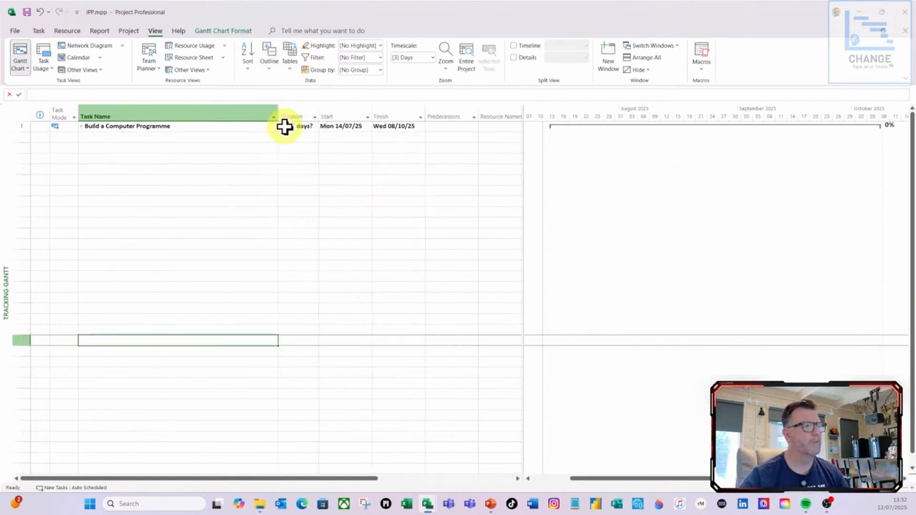
pyautogui.click(84, 128)
pyautogui.click(84, 128)
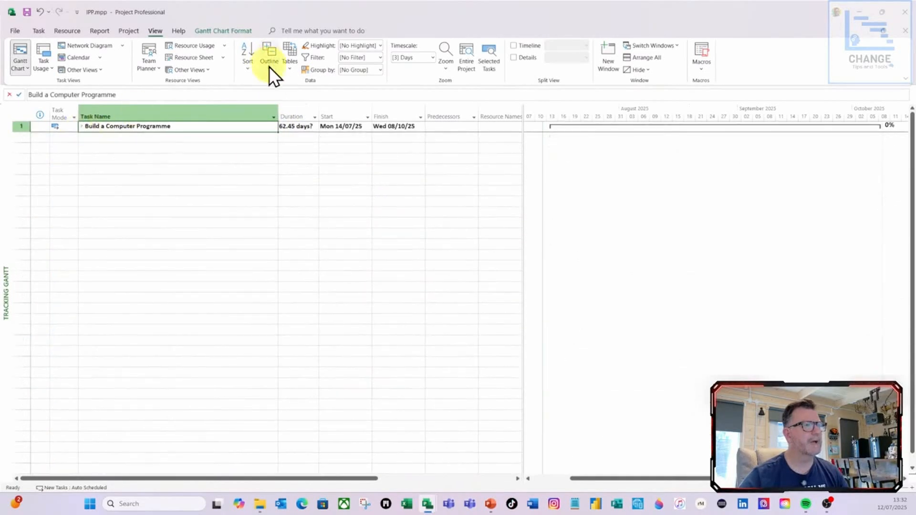
pyautogui.click(269, 66)
pyautogui.click(280, 138)
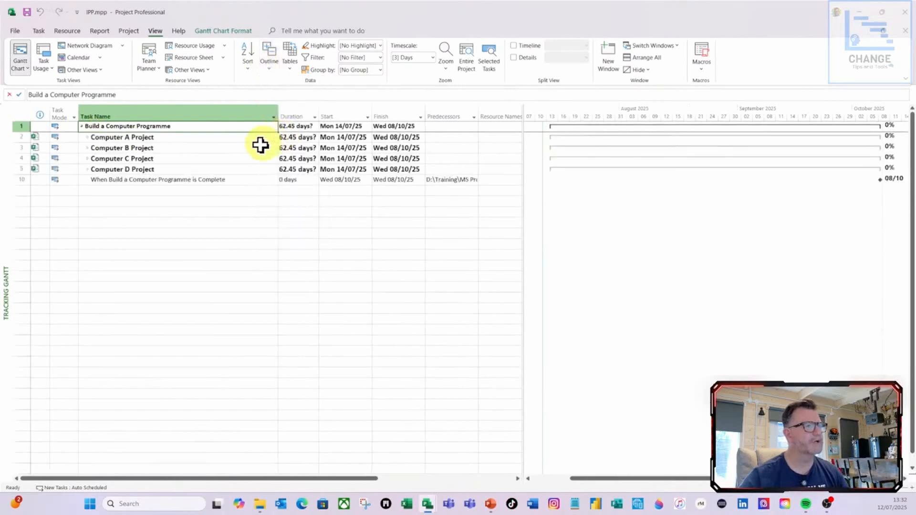
pyautogui.click(121, 181)
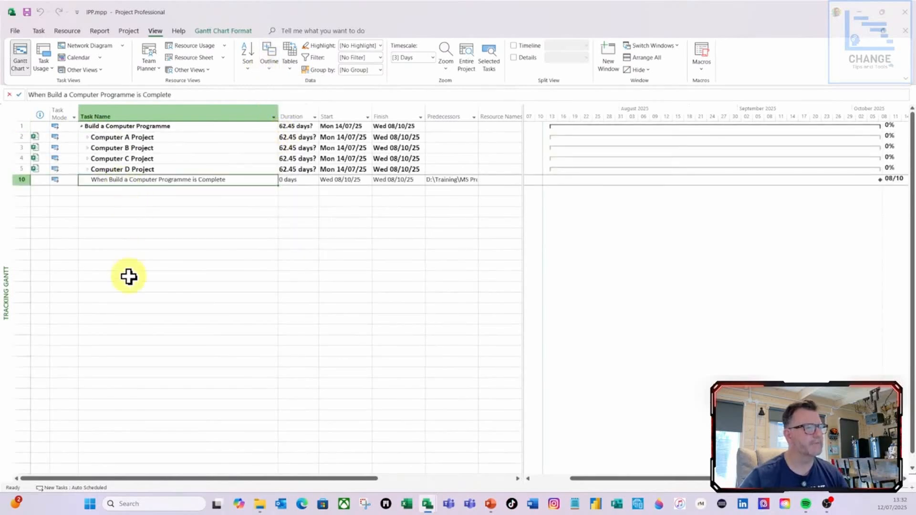
pyautogui.rightClick(102, 114)
pyautogui.click(140, 196)
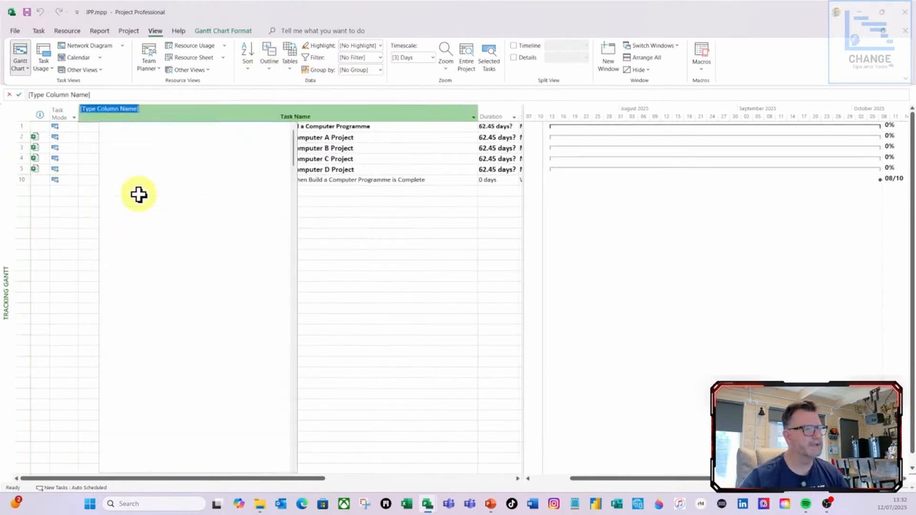
pyautogui.write('t')
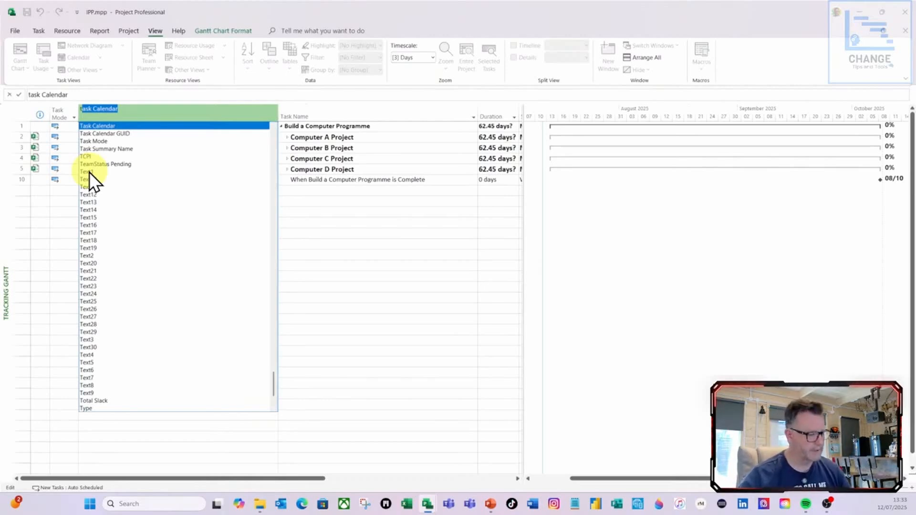
pyautogui.press('Escape')
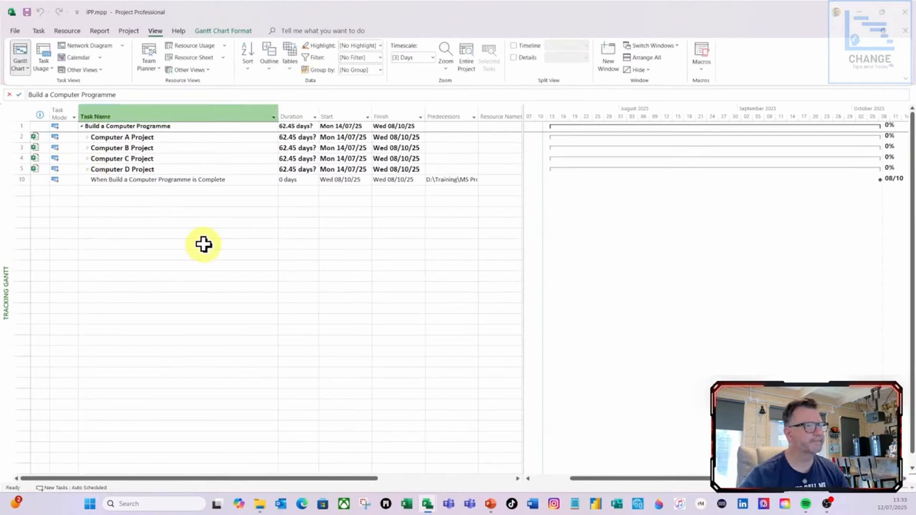
# Step: Save the programme file together with the changes in all its subprojects
pyautogui.click(30, 15)
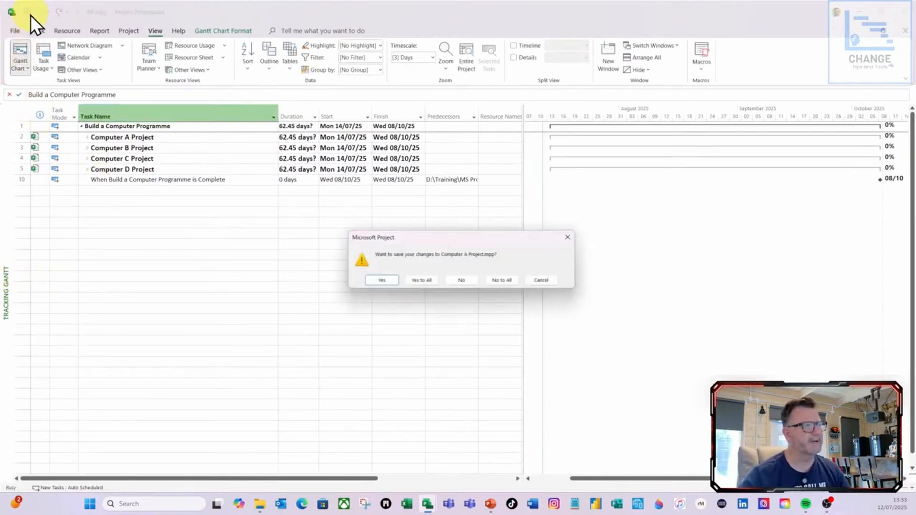
pyautogui.click(429, 281)
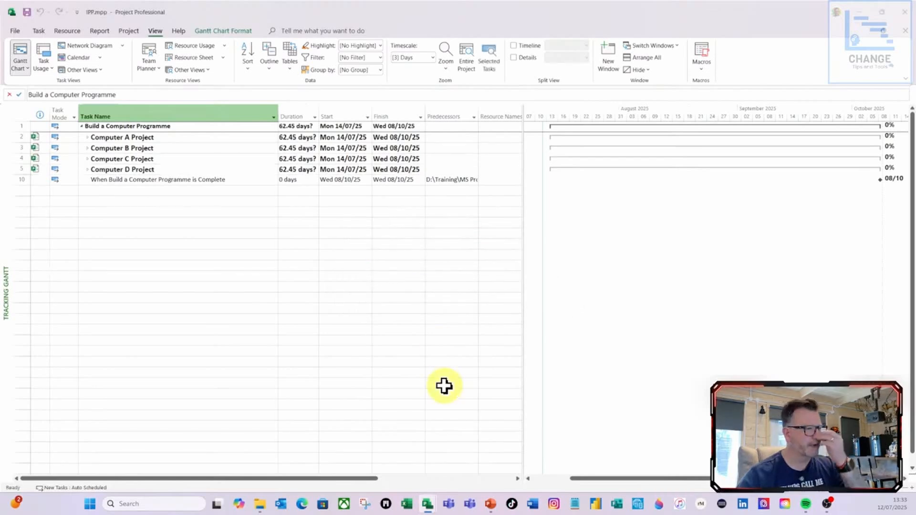
# Step: Copy the custom task fields Milestone Level (Number1) and Project Name (Text1) from Computer A Project.mpp into IPP.mpp with the Organizer
pyautogui.click(14, 31)
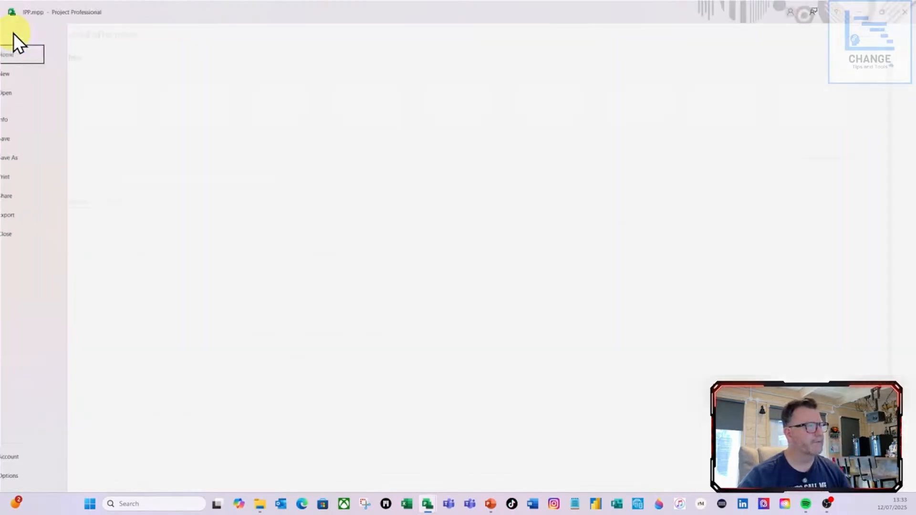
pyautogui.click(33, 121)
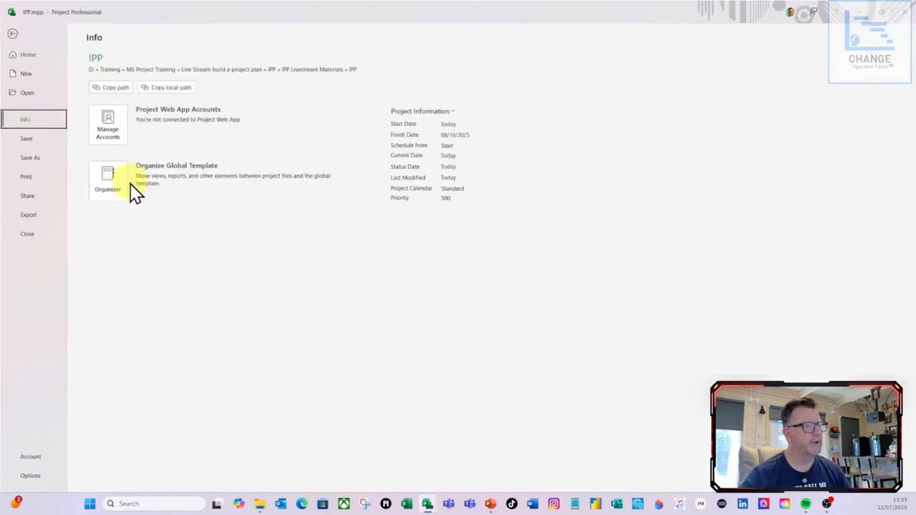
pyautogui.click(116, 192)
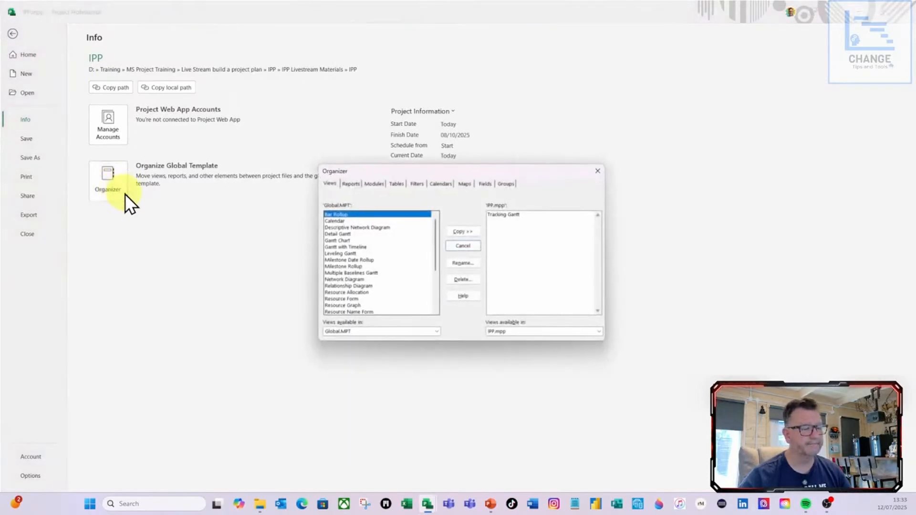
pyautogui.click(485, 185)
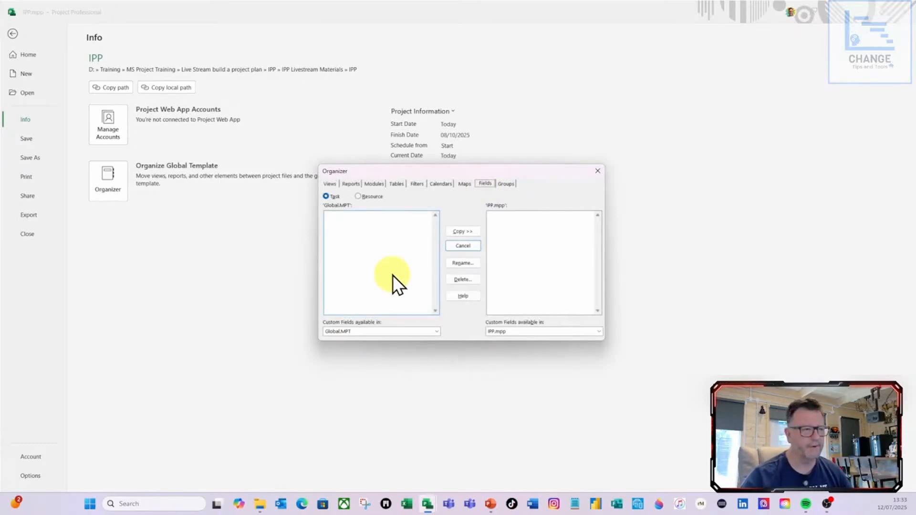
pyautogui.click(436, 331)
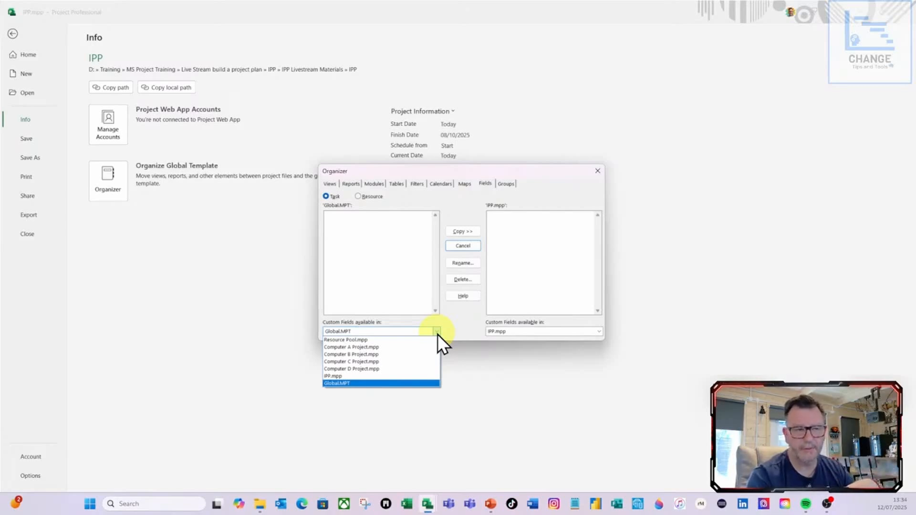
pyautogui.click(340, 348)
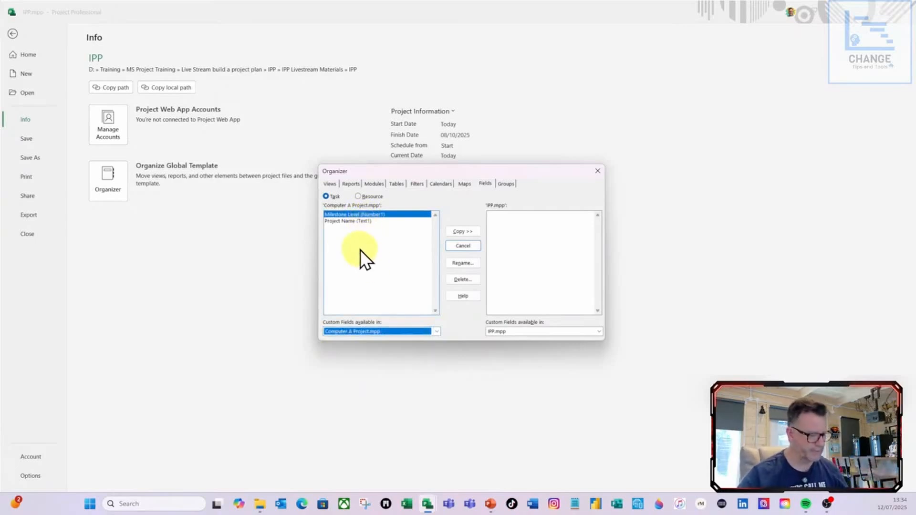
pyautogui.keyDown('shift'); pyautogui.click(357, 220); pyautogui.keyUp('shift')
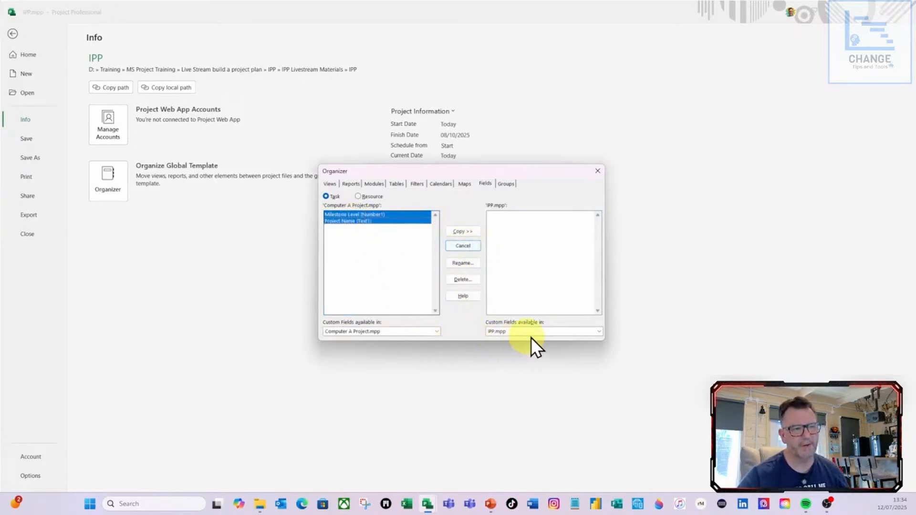
pyautogui.click(467, 233)
pyautogui.click(597, 171)
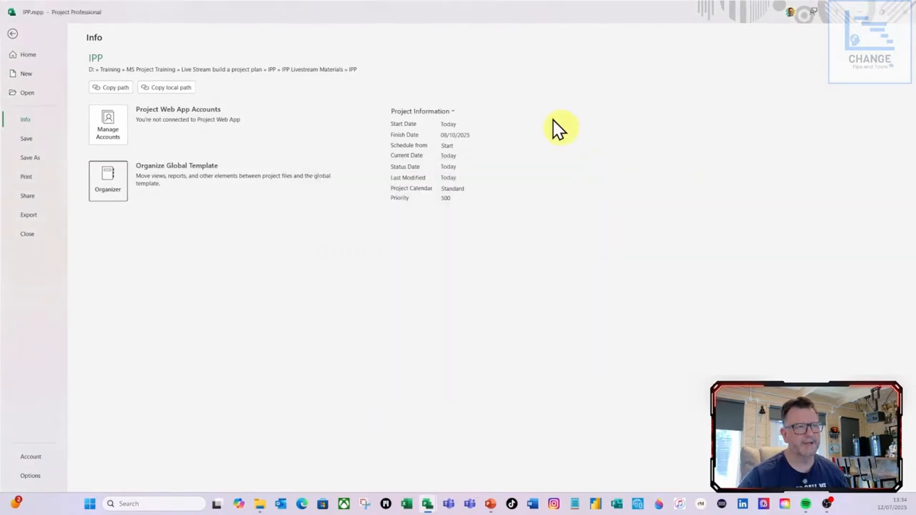
pyautogui.click(18, 36)
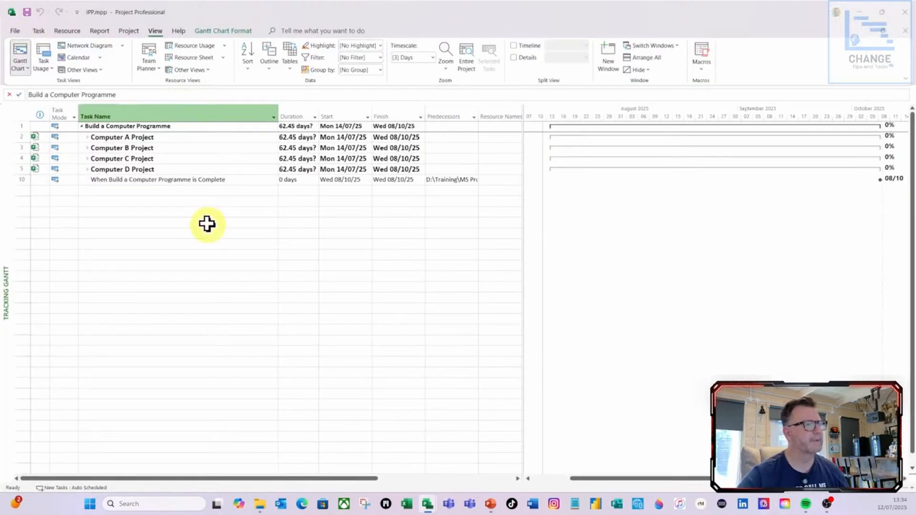
# Step: Insert the Text1 (Project Name) column before Task Name and fit its width to the content
pyautogui.rightClick(113, 118)
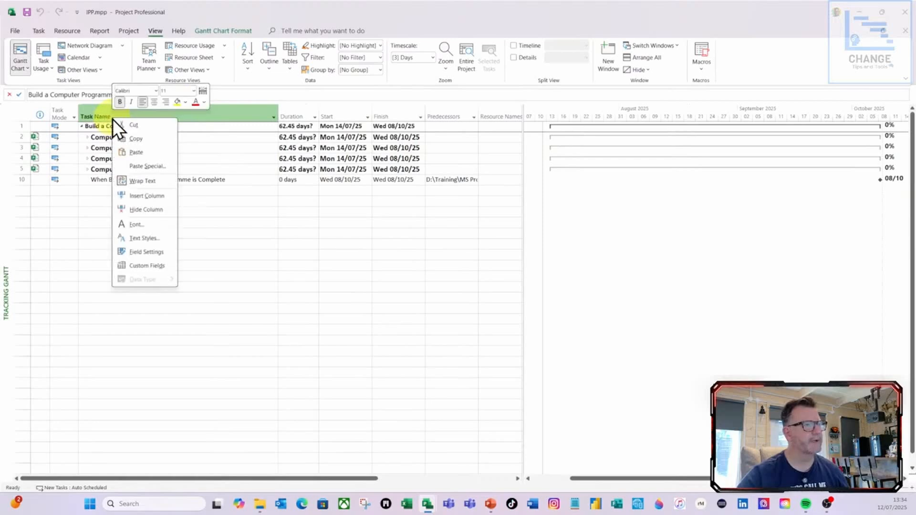
pyautogui.click(146, 196)
pyautogui.write('task Calendar')
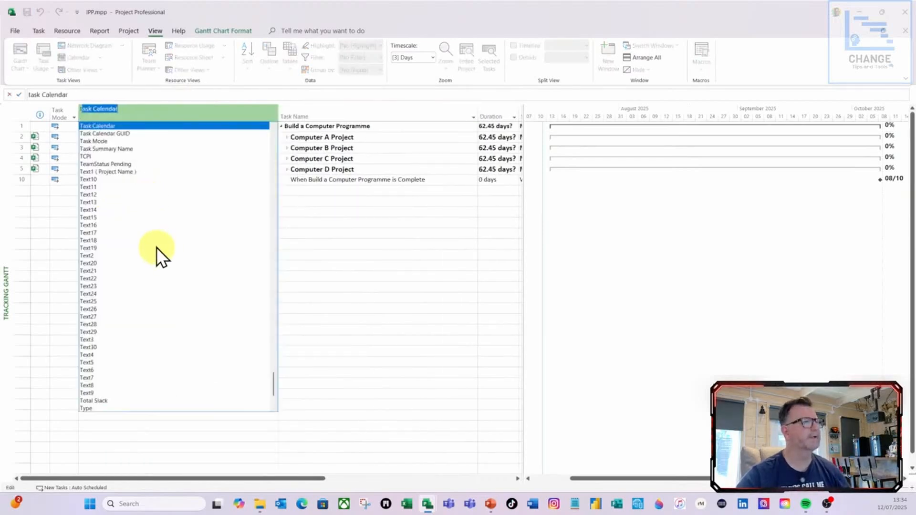
pyautogui.click(103, 172)
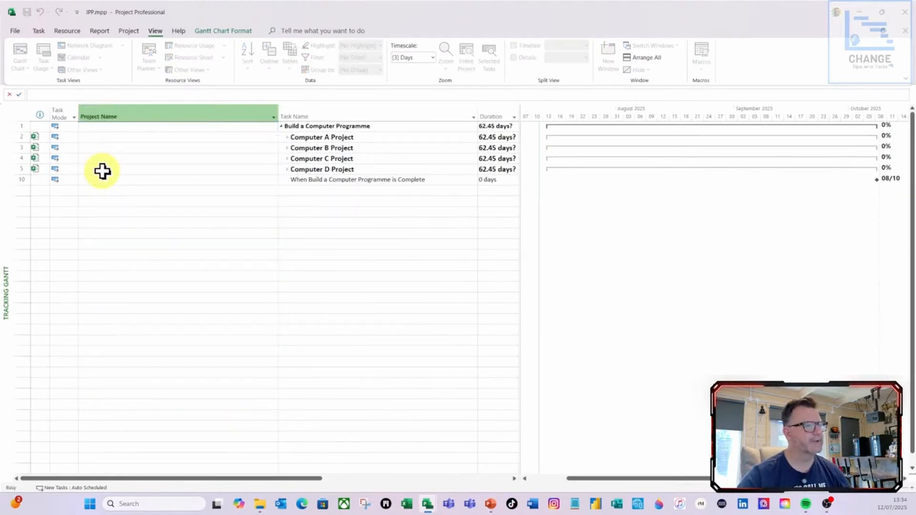
pyautogui.doubleClick(278, 111)
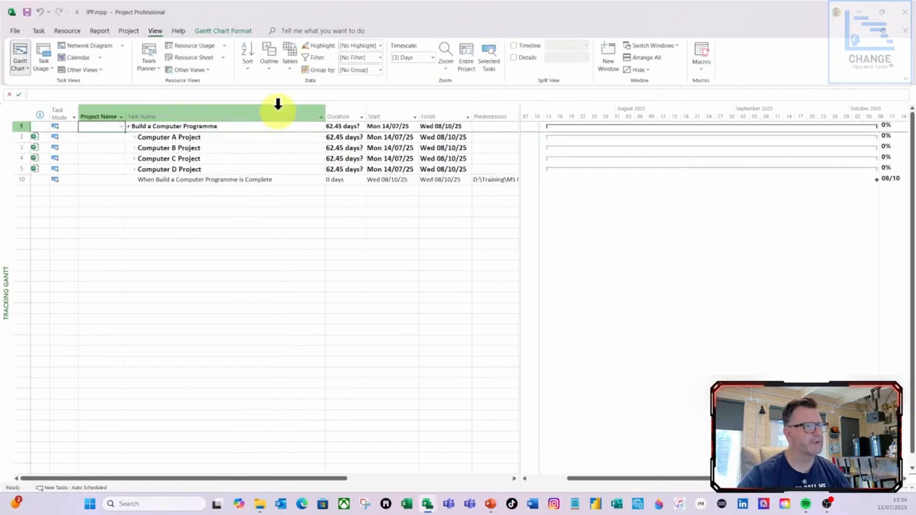
# Step: Insert the Number1 (Milestone Level) column between Project Name and Task Name and narrow it to its heading
pyautogui.rightClick(157, 112)
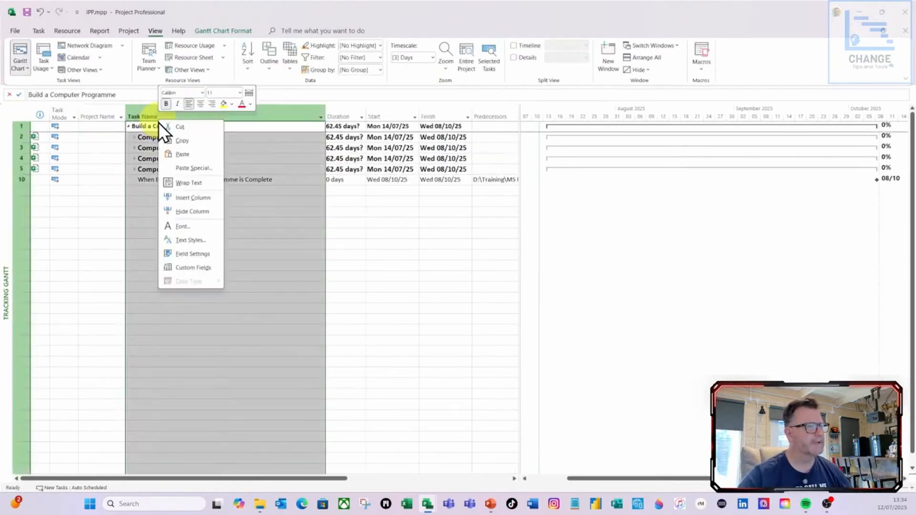
pyautogui.click(201, 201)
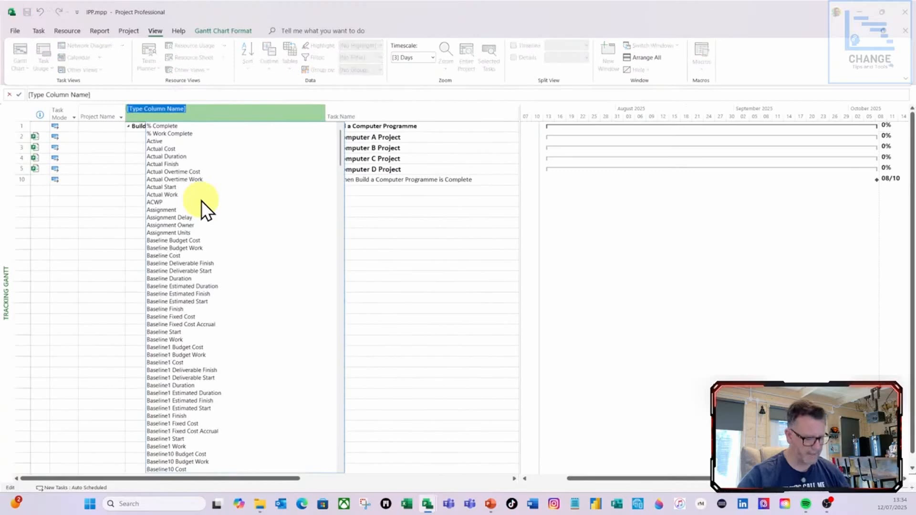
pyautogui.write('ne Level )')
pyautogui.click(166, 142)
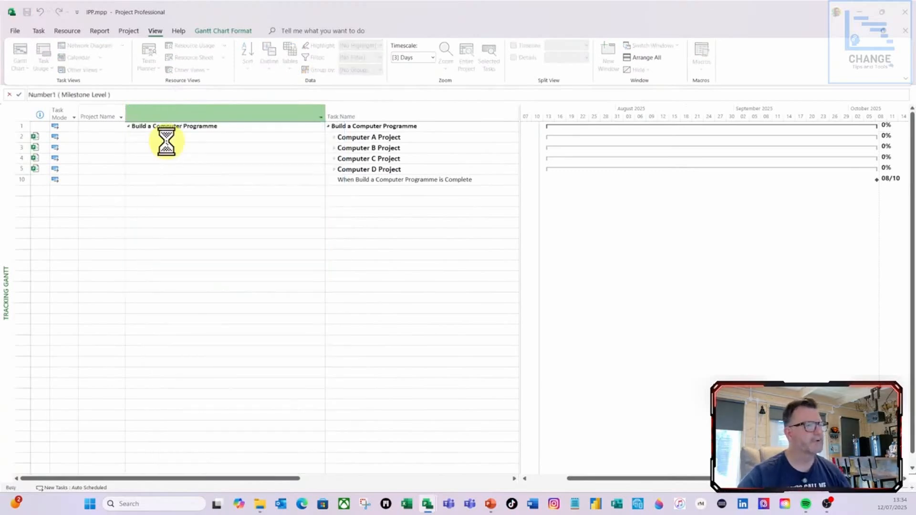
pyautogui.moveTo(325, 113); pyautogui.dragTo(178, 114)
# Step: Set Project Name to Build a Computer Programme for the top summary task and for the programme completion milestone
pyautogui.click(101, 126)
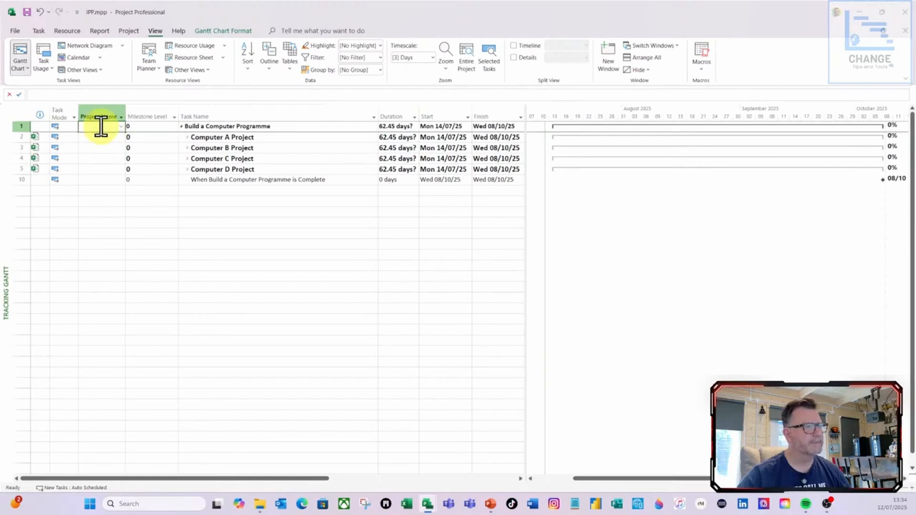
pyautogui.click(122, 126)
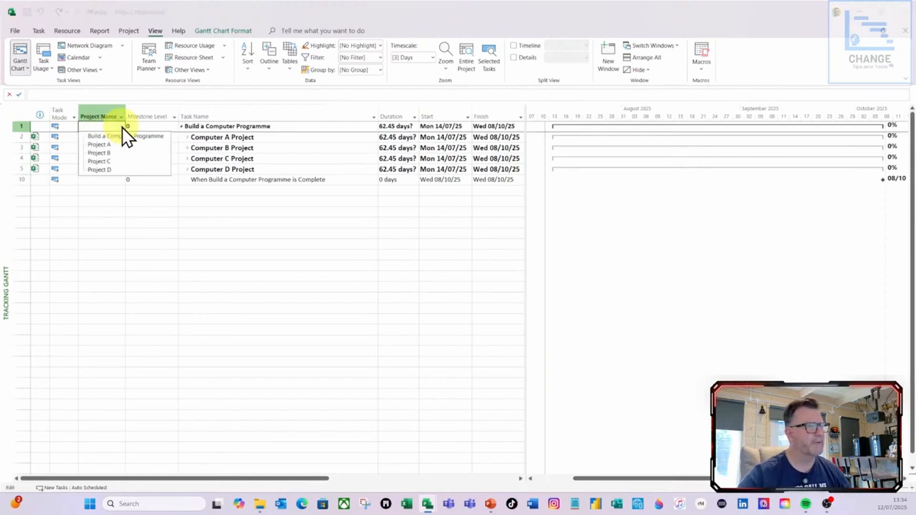
pyautogui.click(119, 137)
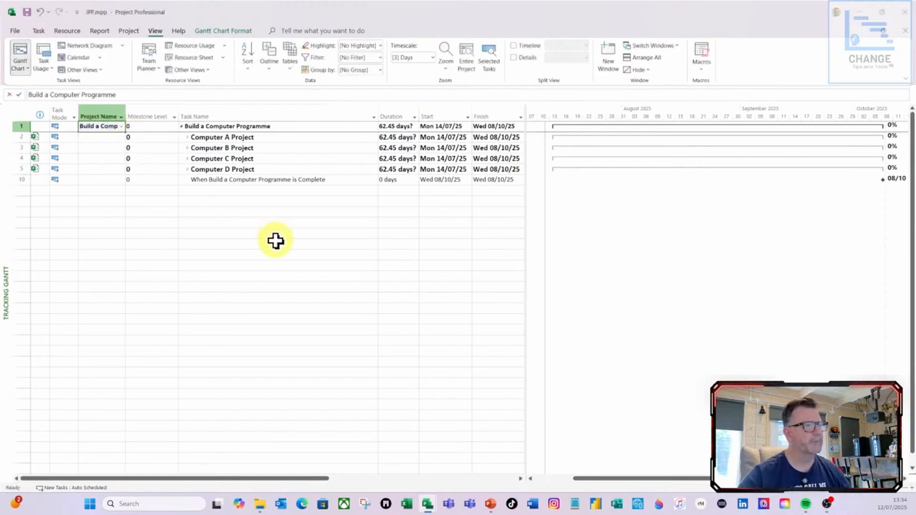
pyautogui.click(84, 179)
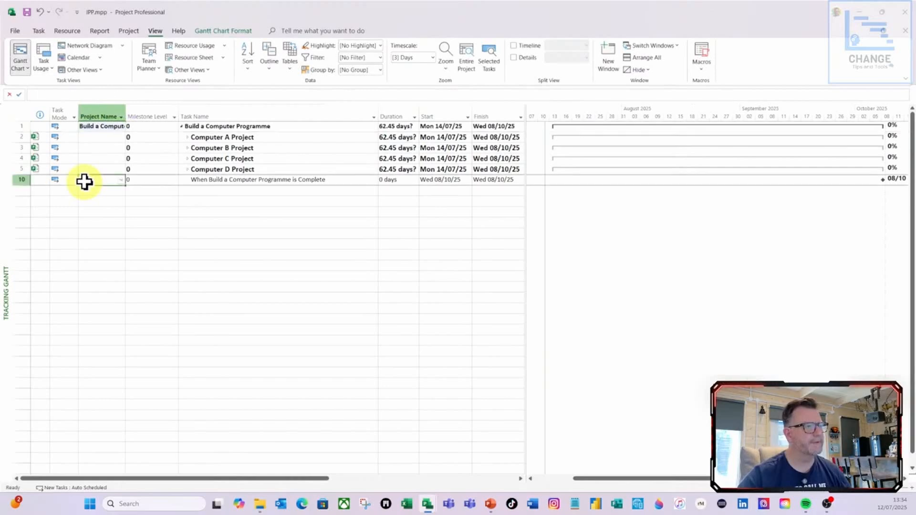
pyautogui.click(121, 184)
pyautogui.click(117, 190)
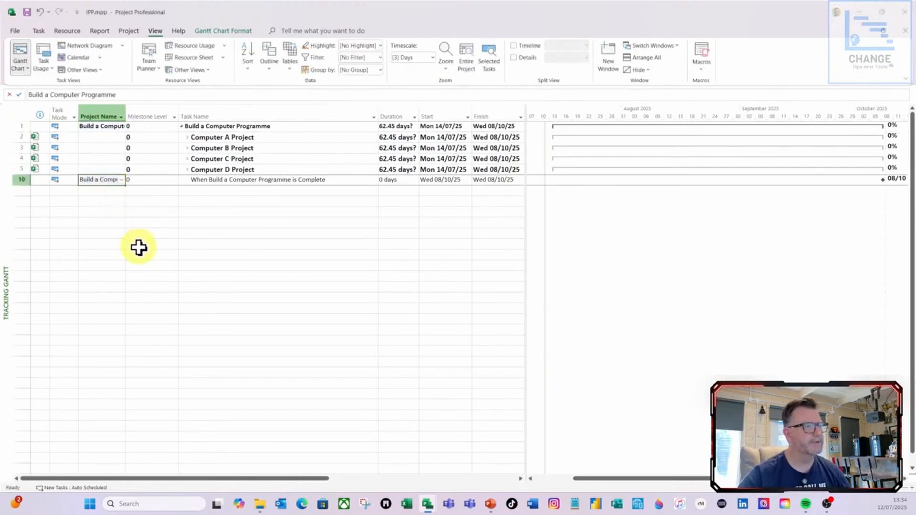
# Step: Set the programme completion milestone's Milestone Level to 1 (Programme Level)
pyautogui.click(151, 182)
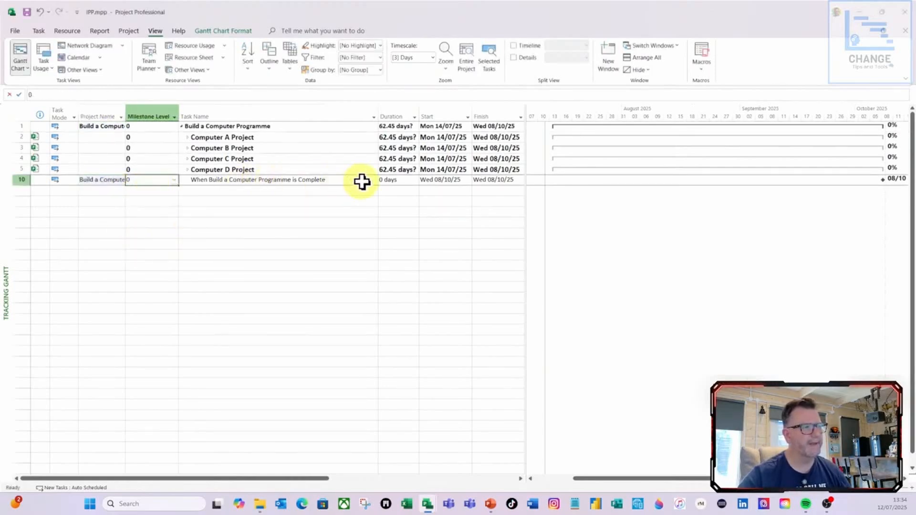
pyautogui.click(174, 180)
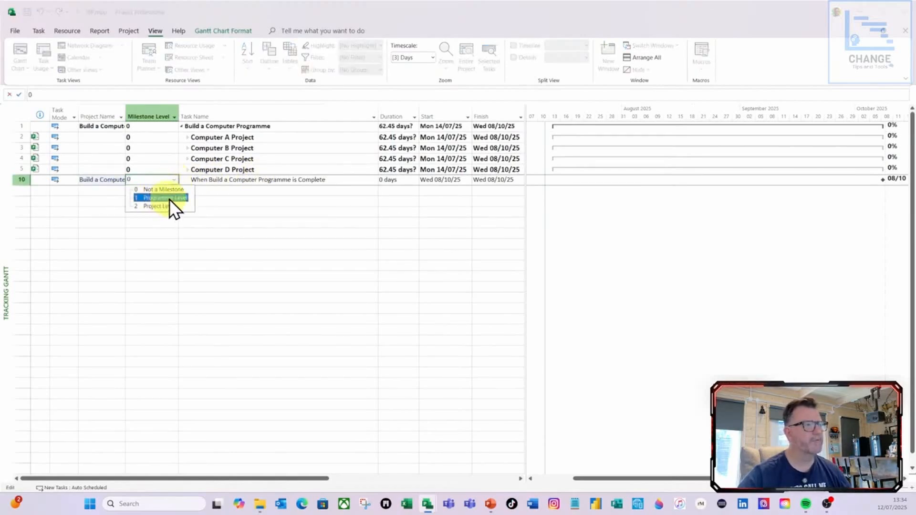
pyautogui.click(171, 198)
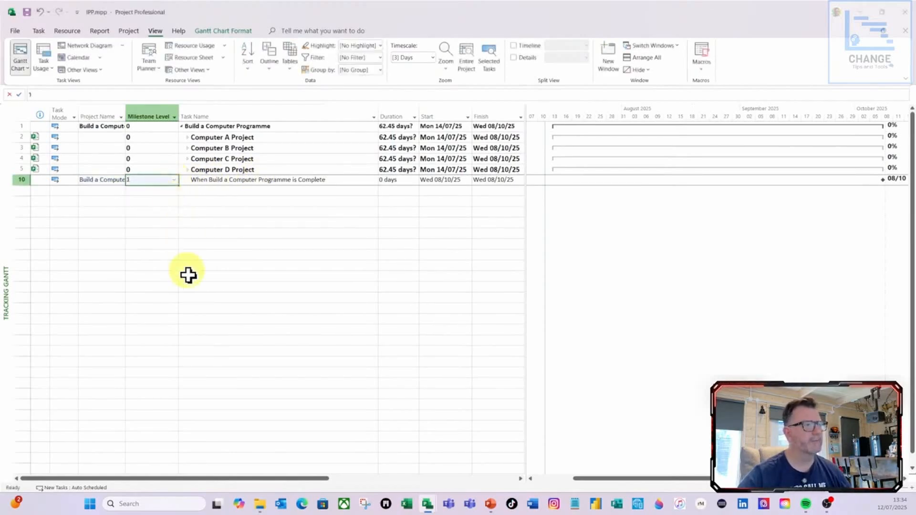
# Step: Set Project Name to Project A, Project B, Project C and Project D for the matching Computer A–D subprojects, and fit the column to its content
pyautogui.click(105, 139)
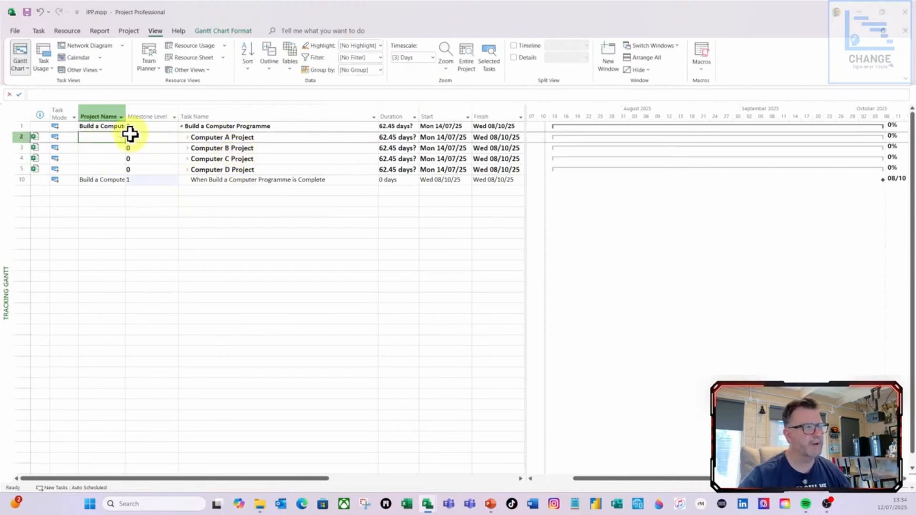
pyautogui.click(122, 139)
pyautogui.click(107, 156)
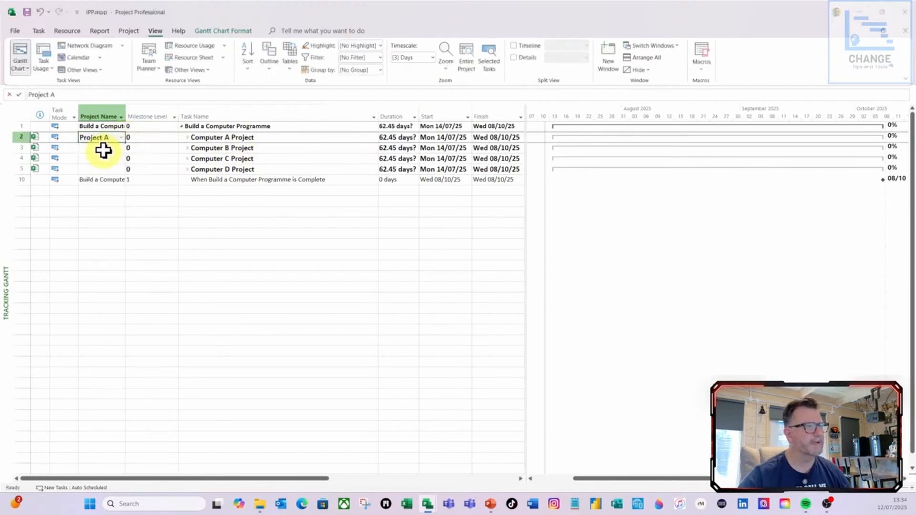
pyautogui.click(122, 148)
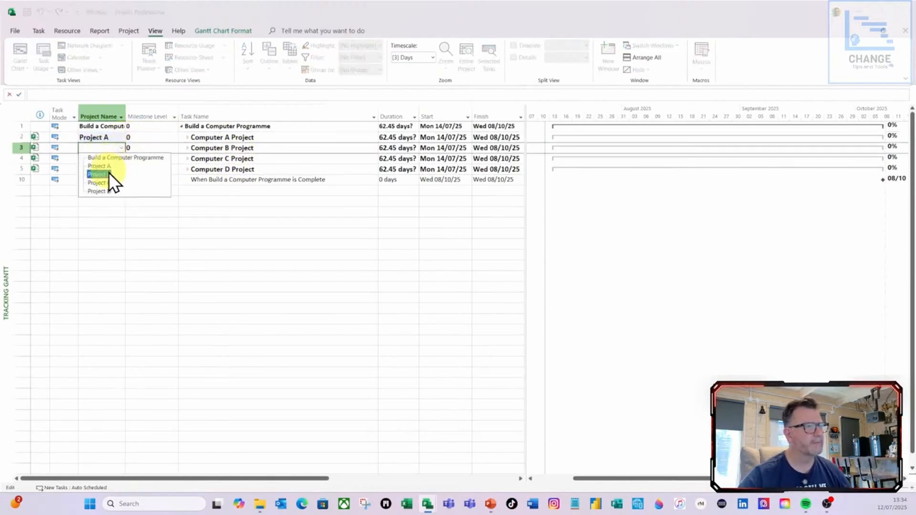
pyautogui.click(108, 172)
pyautogui.click(122, 159)
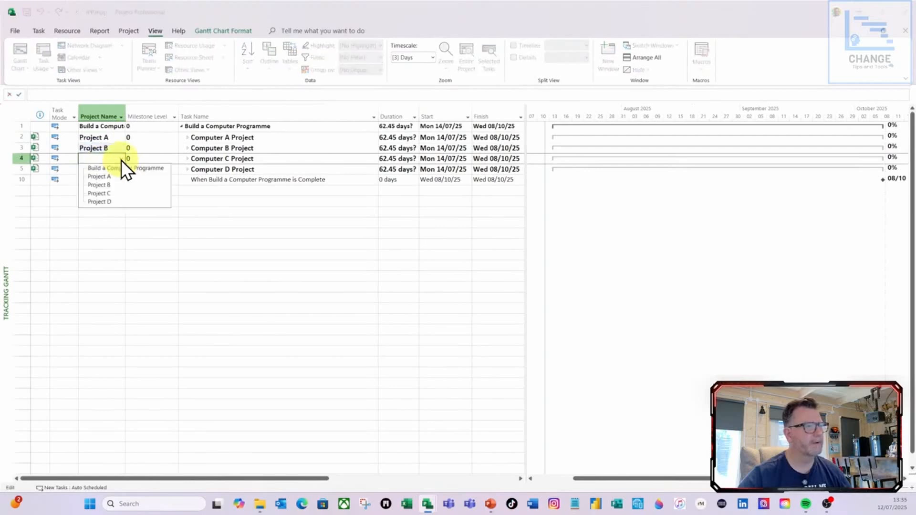
pyautogui.click(102, 194)
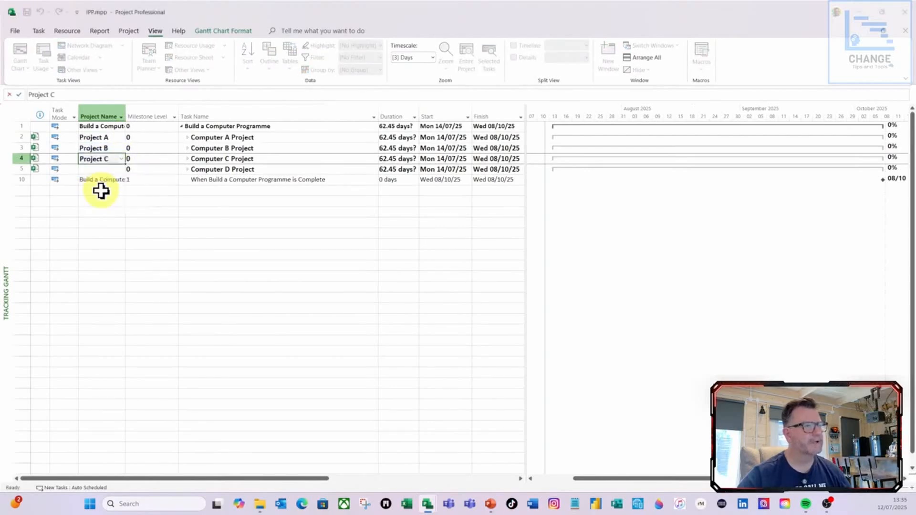
pyautogui.click(122, 172)
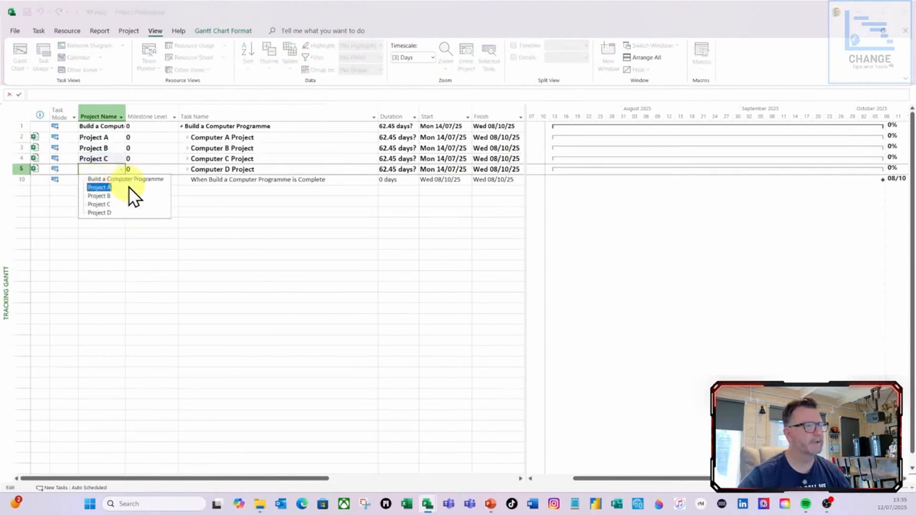
pyautogui.click(109, 209)
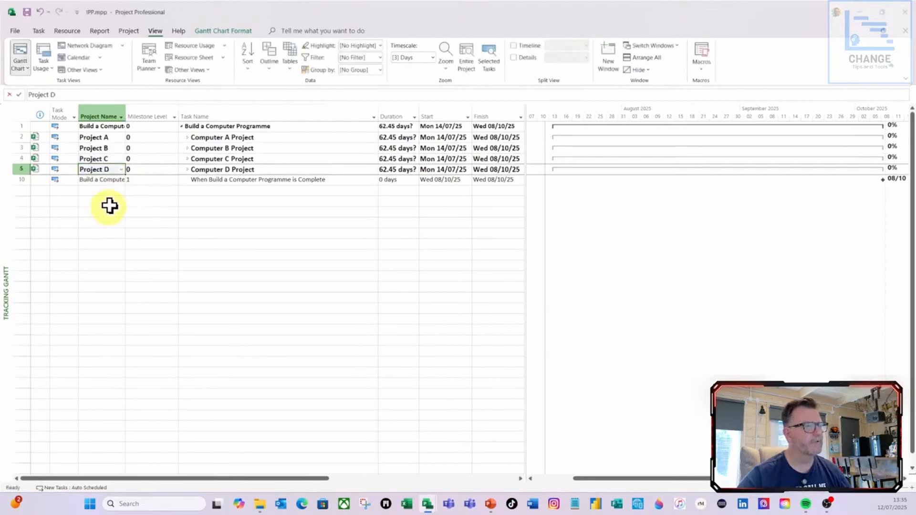
pyautogui.doubleClick(126, 115)
pyautogui.click(188, 234)
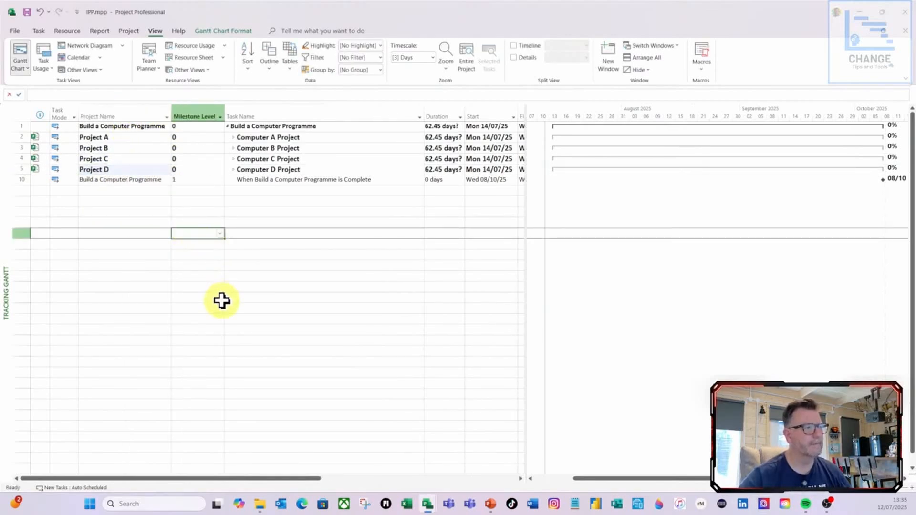